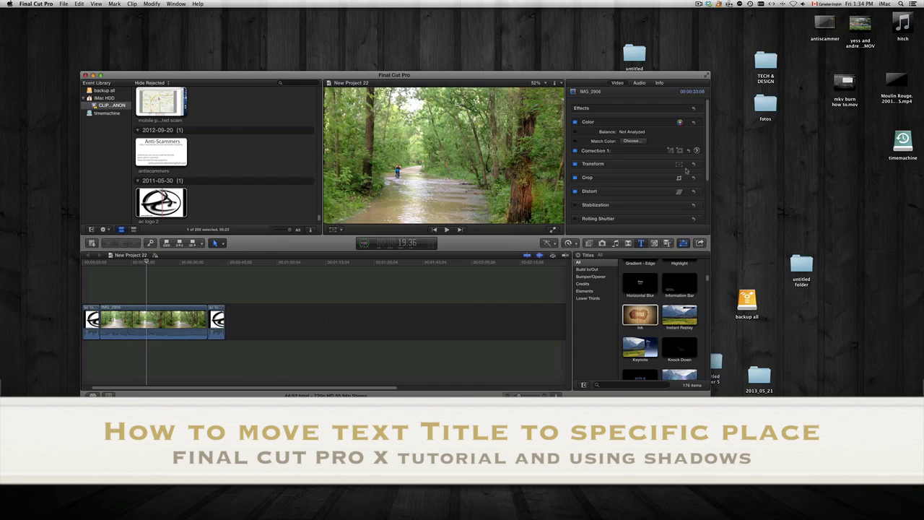
Maximise the Final Cut Pro window showing New Project 22 to fill the screen.
double_click(125, 73)
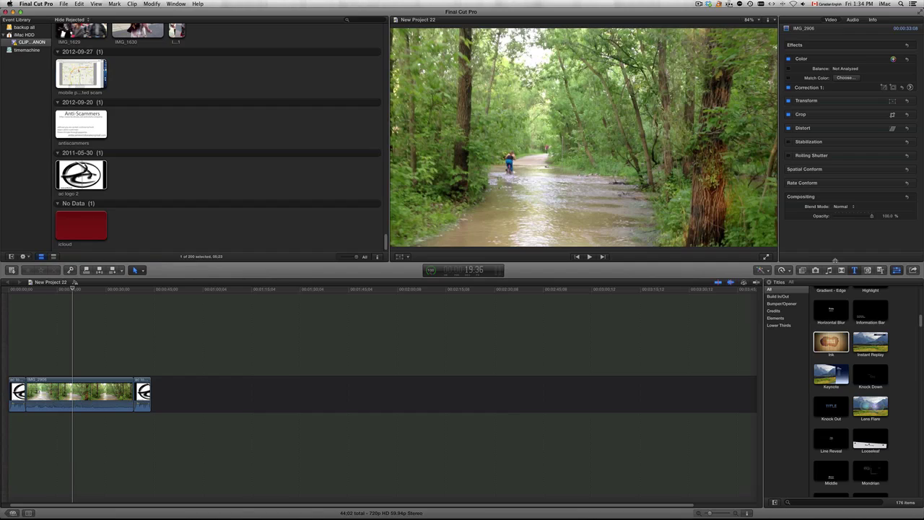
Place the Ink title above the forest clip's start and select it.
scroll(823, 317, "up", 3)
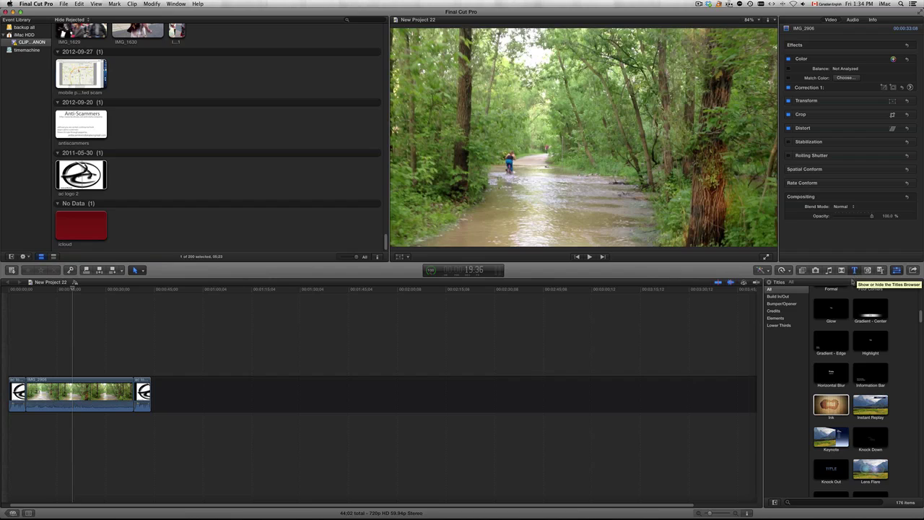
scroll(848, 314, "down", 2)
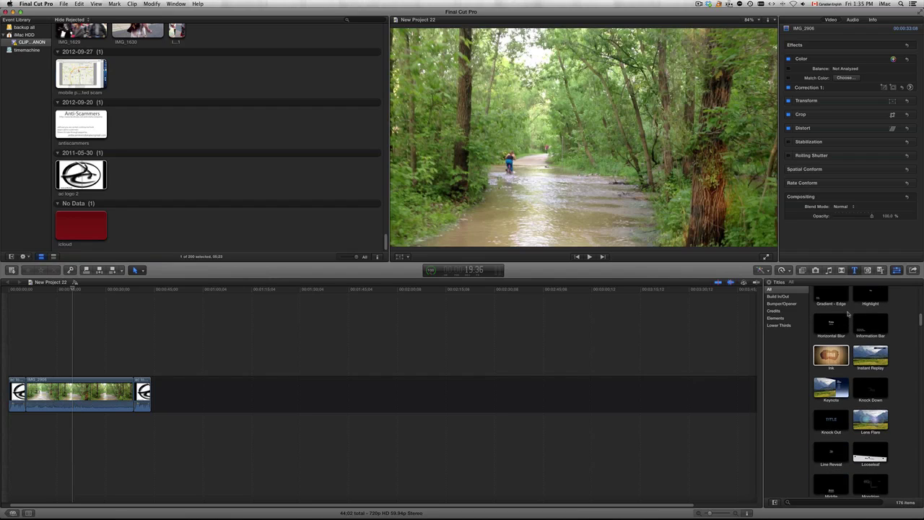
left_click(830, 356)
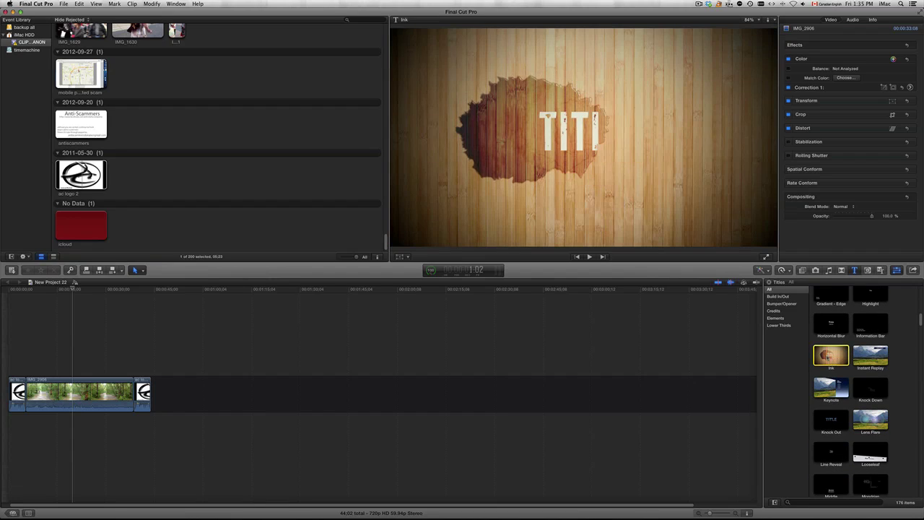
mouse_move(830, 356)
left_mouse_down()
mouse_move(493, 333)
mouse_move(214, 338)
mouse_move(83, 371)
mouse_move(35, 369)
left_mouse_up()
left_click(32, 361)
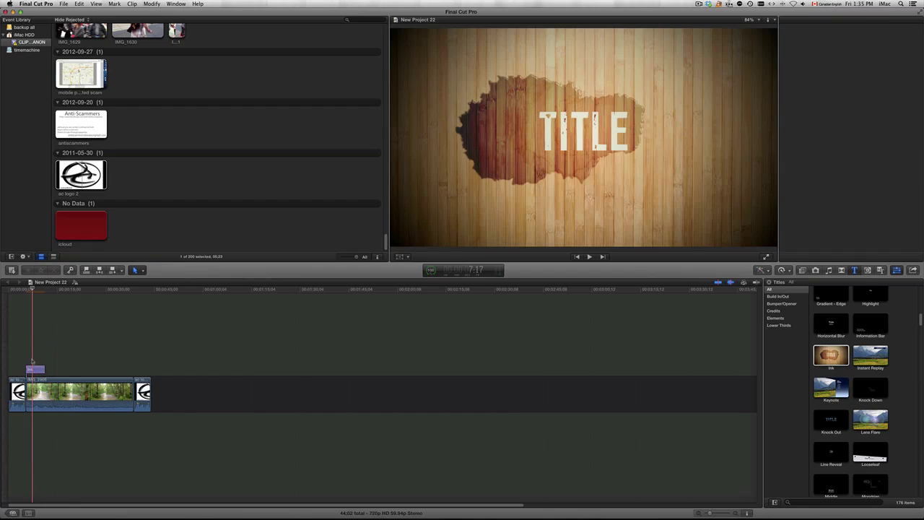
left_click(35, 368)
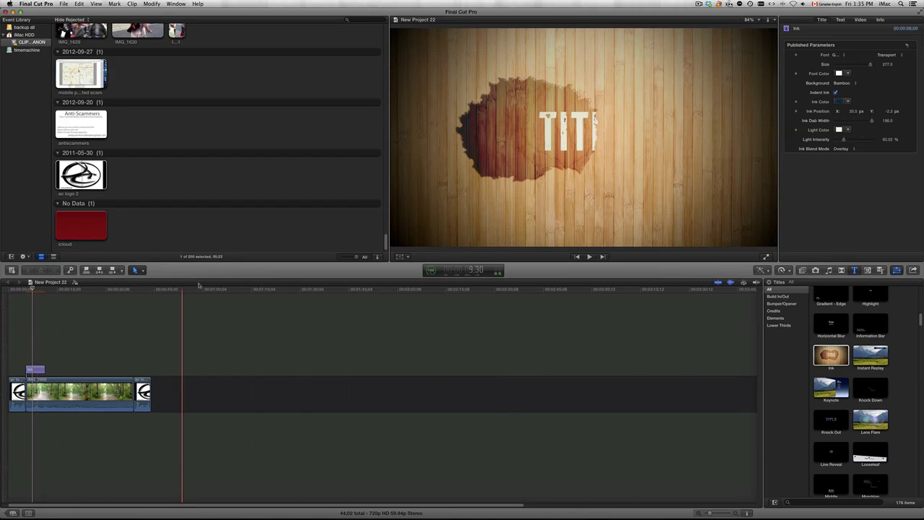
Replace the placeholder TITLE text with HELLO and scrub to where it's fully drawn.
double_click(578, 129)
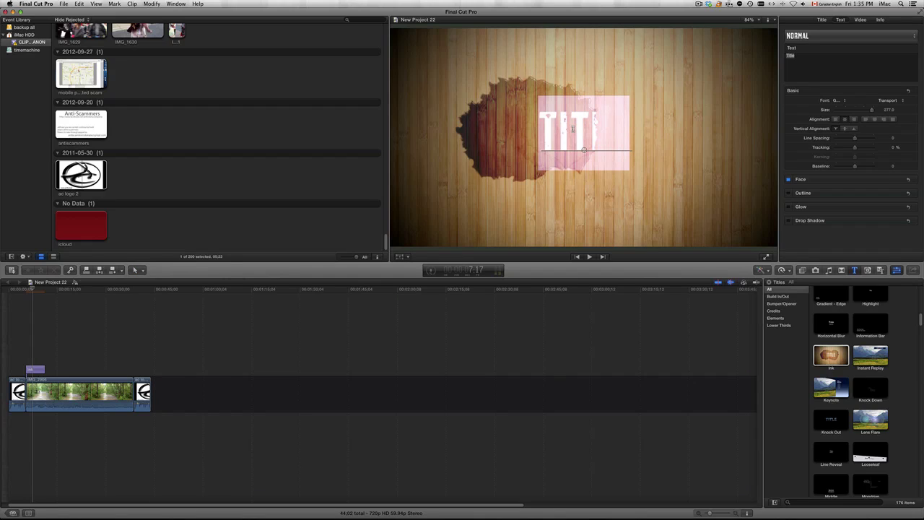
key("BackSpace")
type("H")
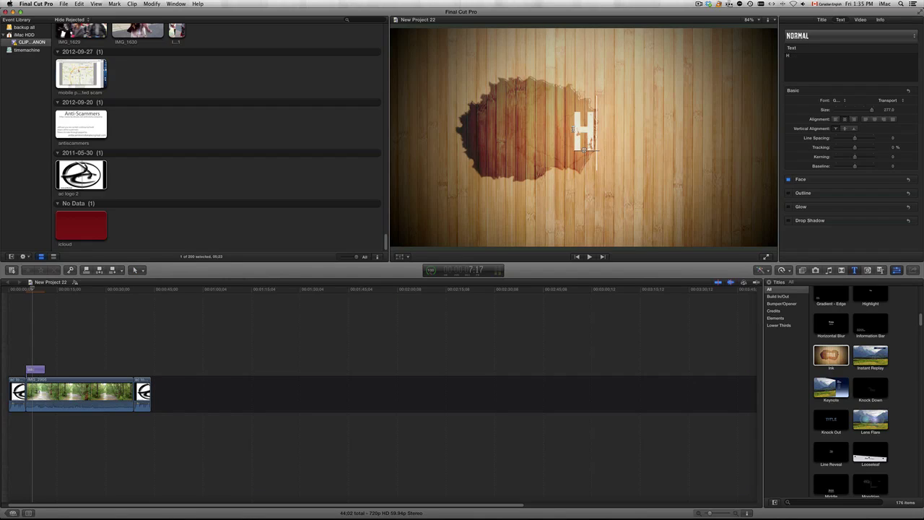
type("ILLO")
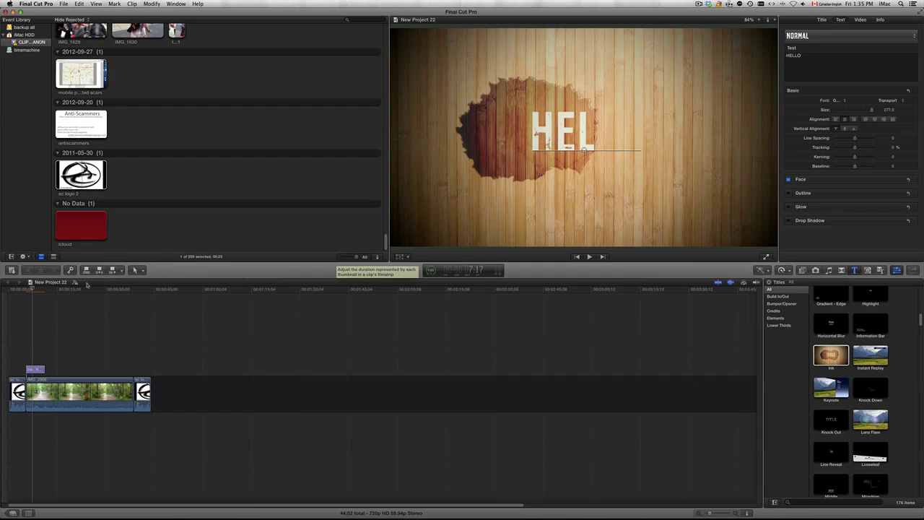
left_click_drag(33, 289, 38, 289)
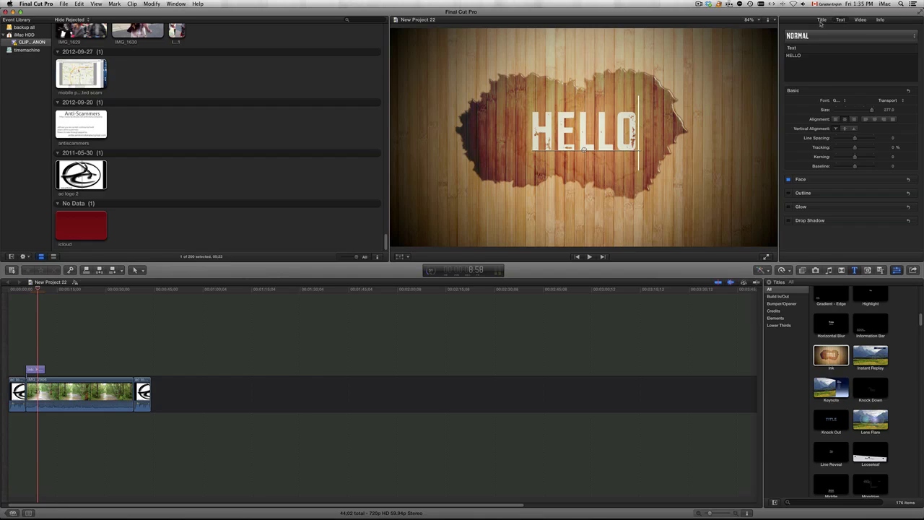
left_click(822, 20)
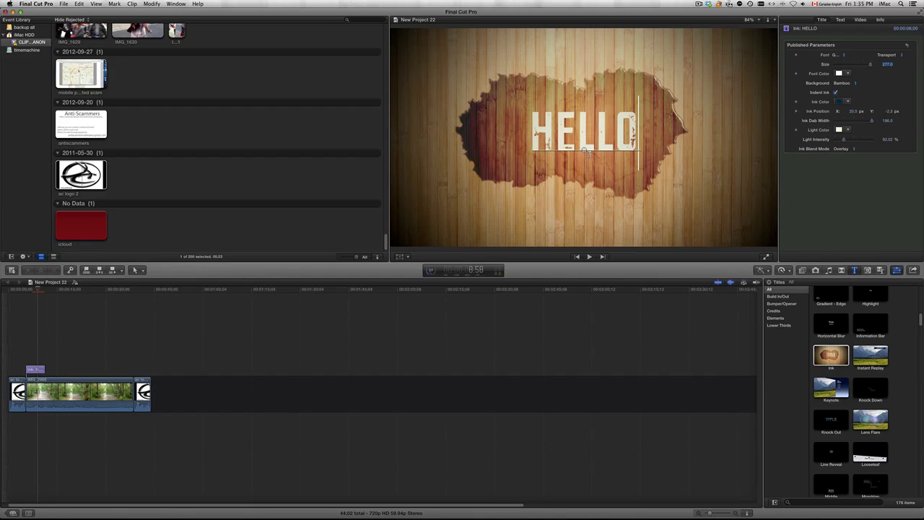
Drag the HELLO text left of center within the ink splash.
left_click_drag(586, 151, 526, 154)
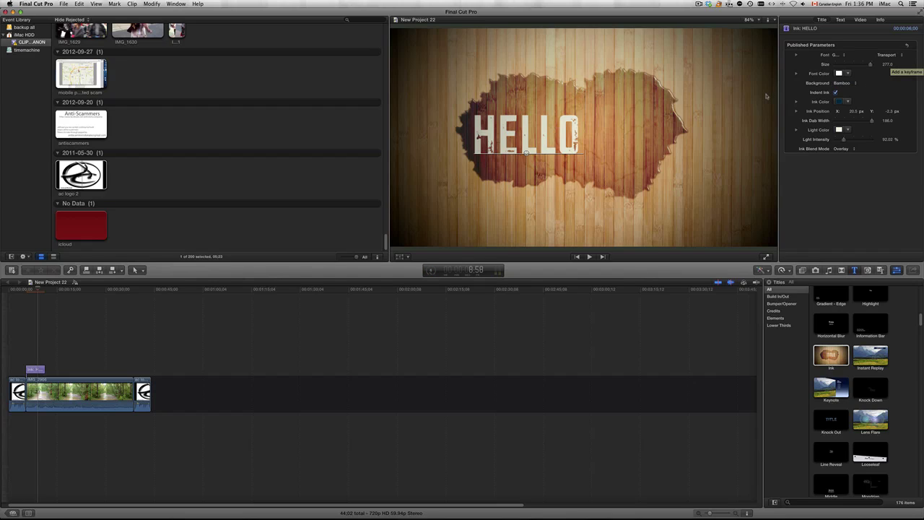
Set the HELLO text's font colour to black in the colour picker.
double_click(526, 152)
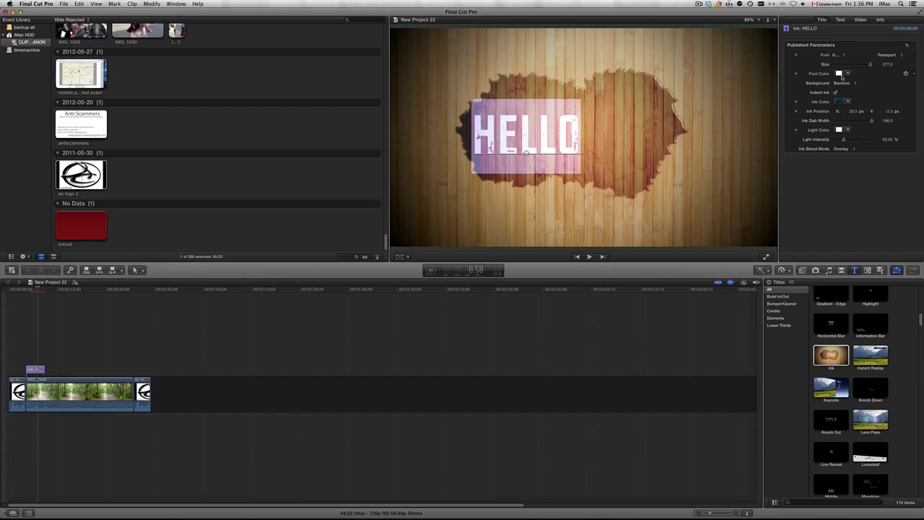
left_click(838, 73)
left_click_drag(278, 257, 279, 334)
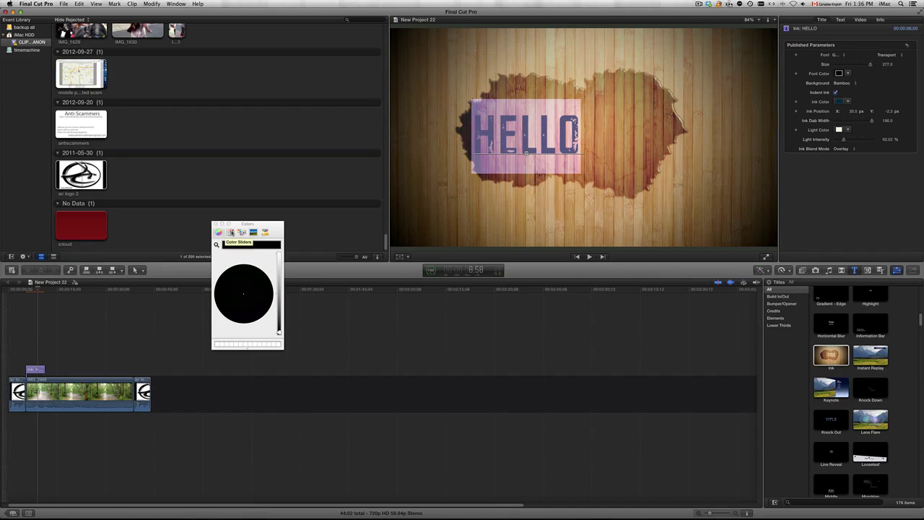
left_click(229, 232)
left_click(219, 232)
left_click(216, 225)
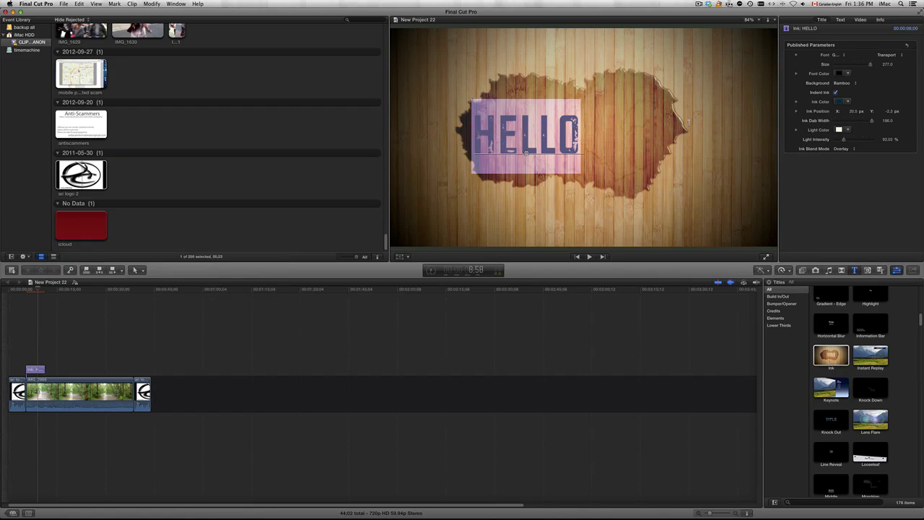
left_click(589, 126)
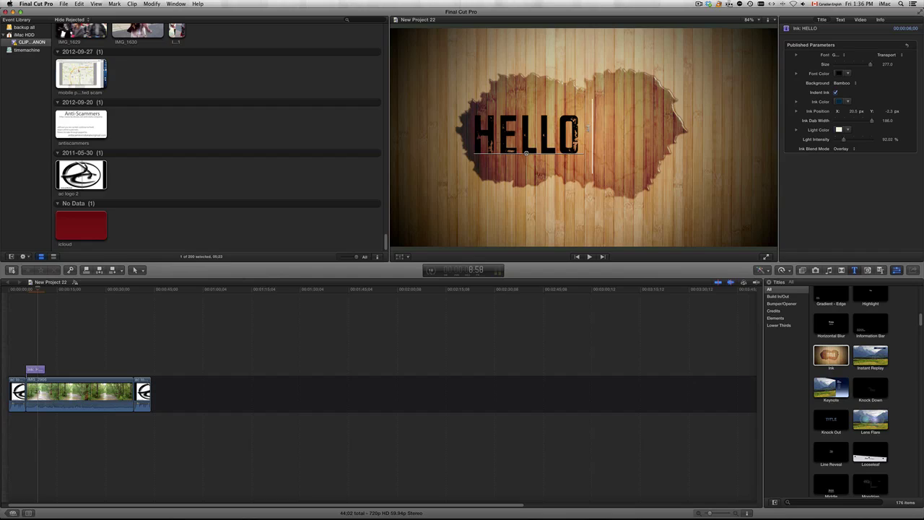
scroll(816, 102, "down", 1)
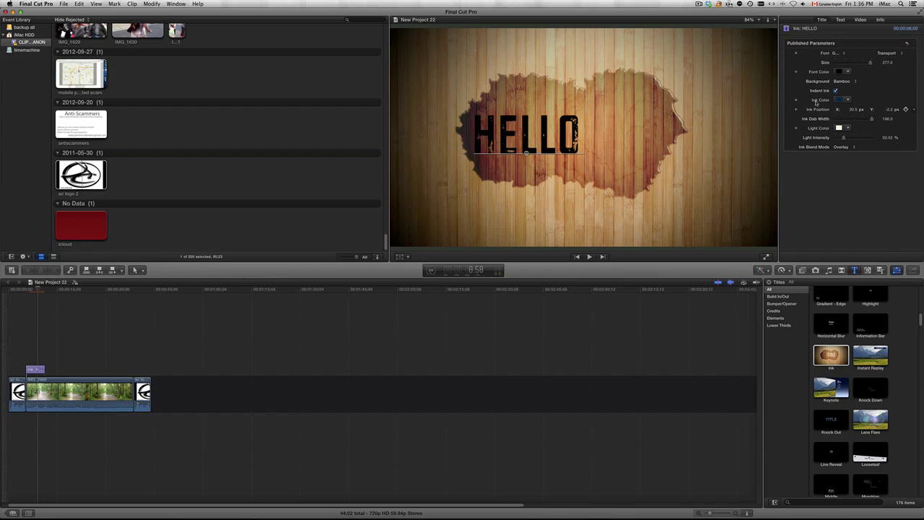
left_click(841, 20)
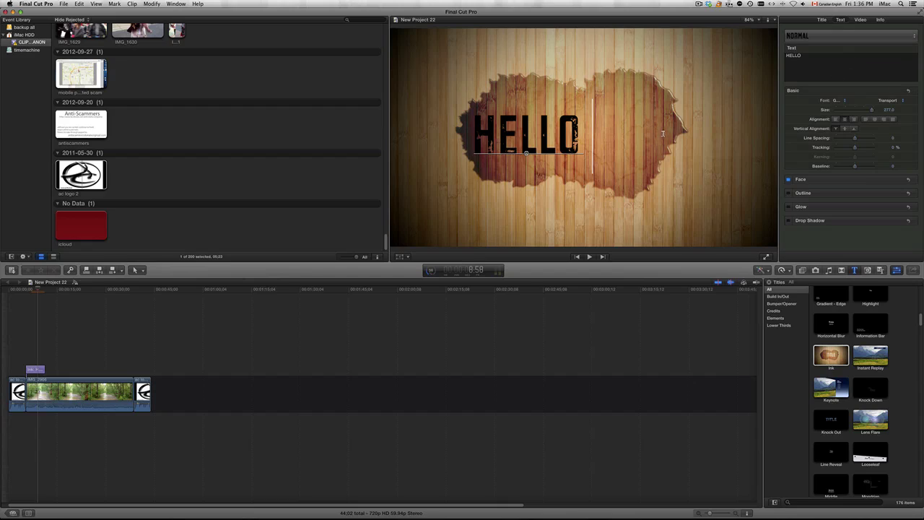
Select the entire word HELLO in the viewer.
double_click(581, 139)
left_click(526, 153)
key("End")
key("Left")
key("Left")
key("Left")
key("Left")
key("shift+End")
key("Left")
key("super+a")
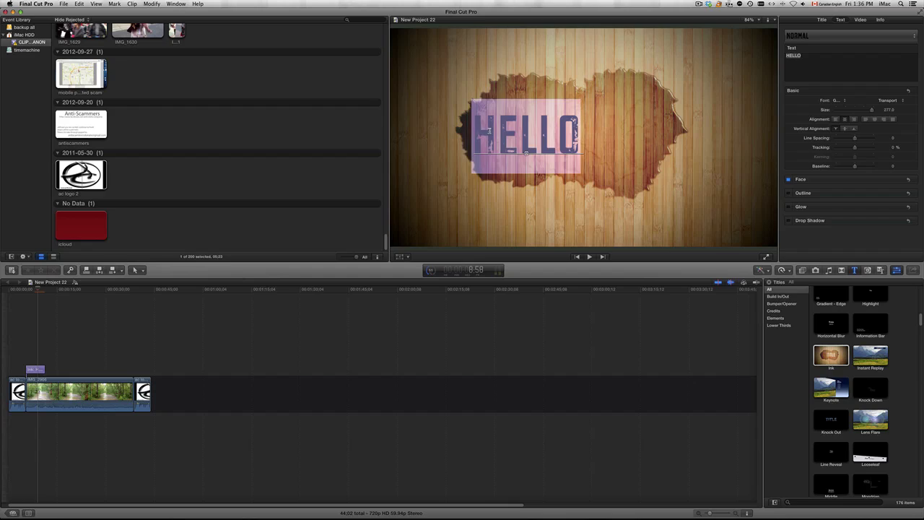
key("Left")
key("End")
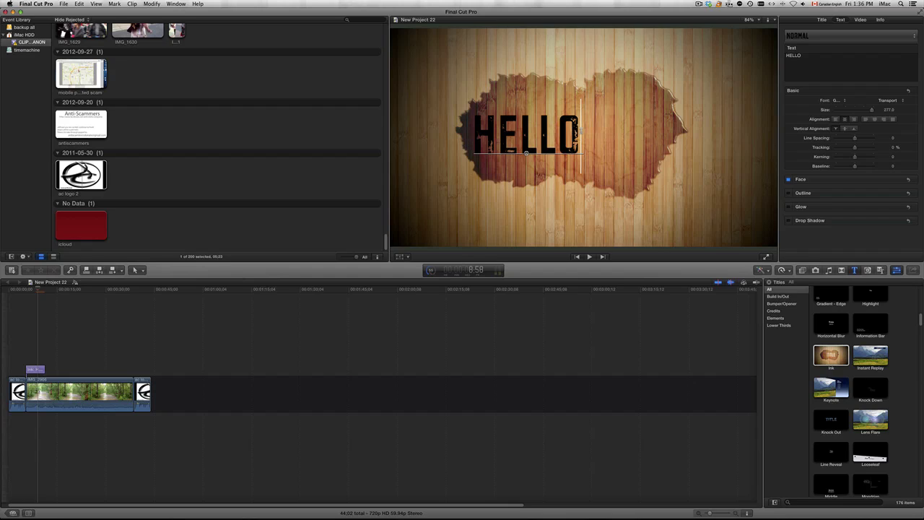
key("shift+Left")
key("shift+Left")
key("shift+Left")
key("shift+Left")
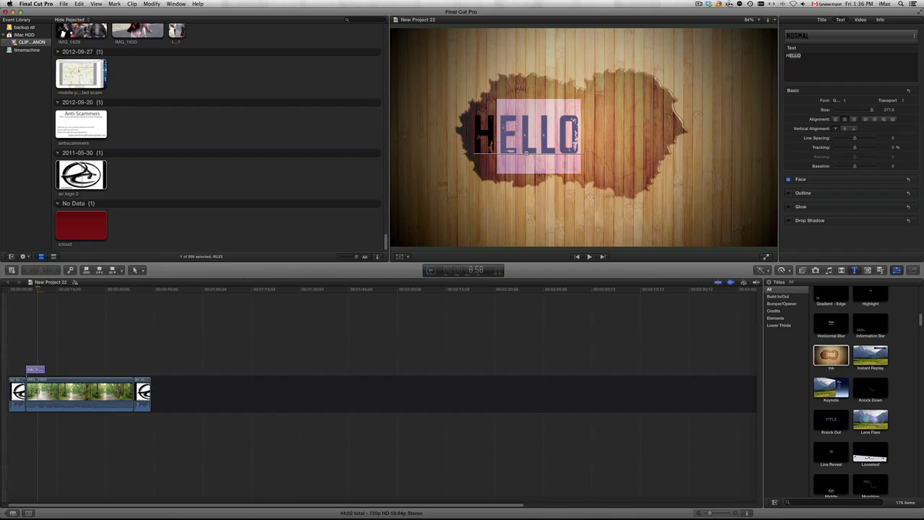
key("Left")
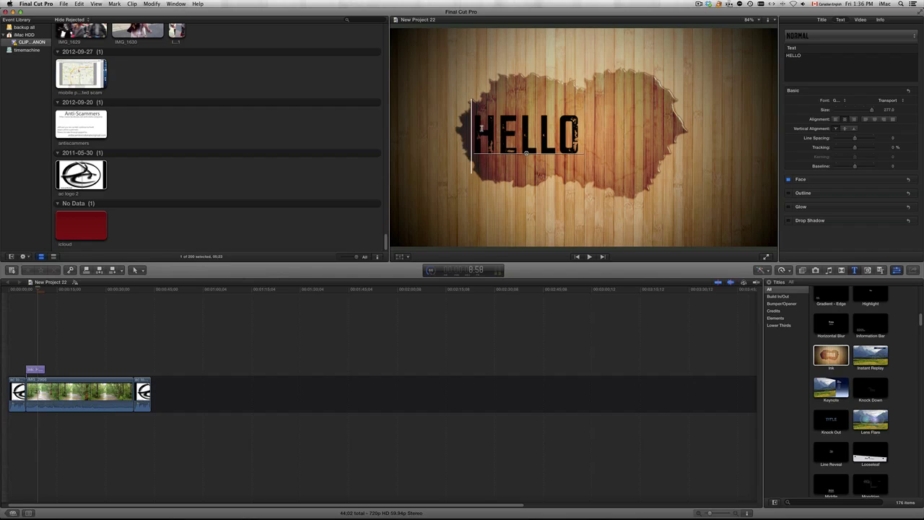
key("super+a")
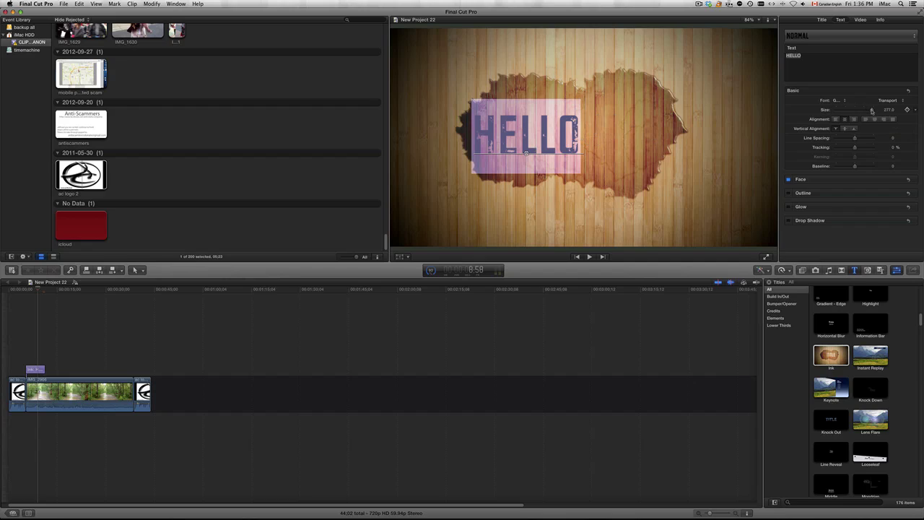
Reduce the HELLO text size to 84 in the Basic text settings.
left_click_drag(871, 109, 843, 110)
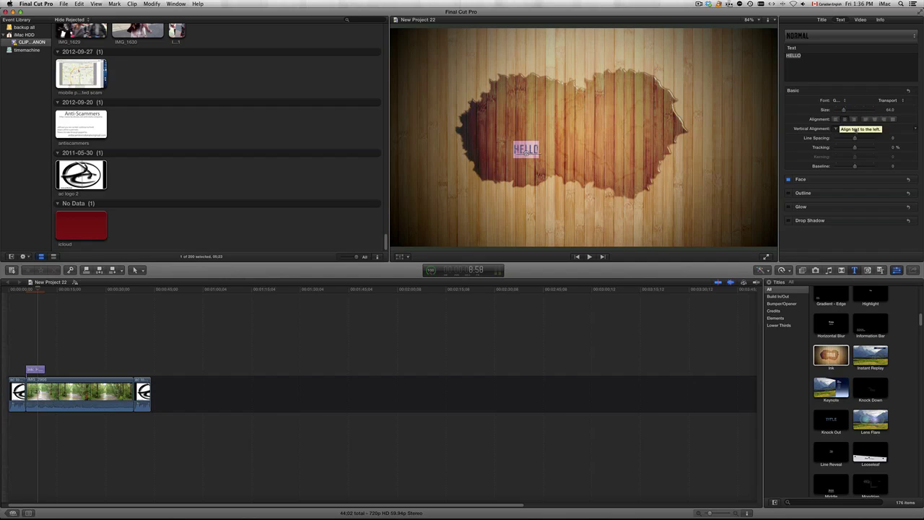
left_click(898, 91)
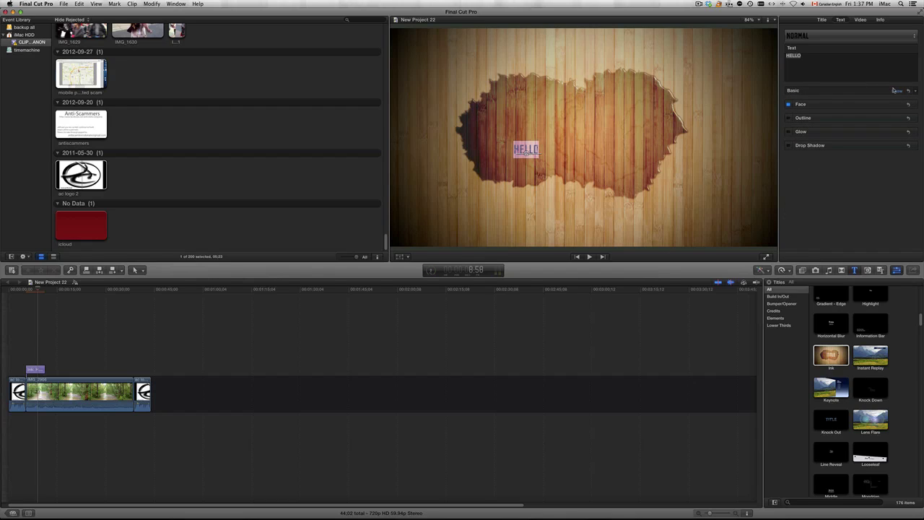
left_click(896, 91)
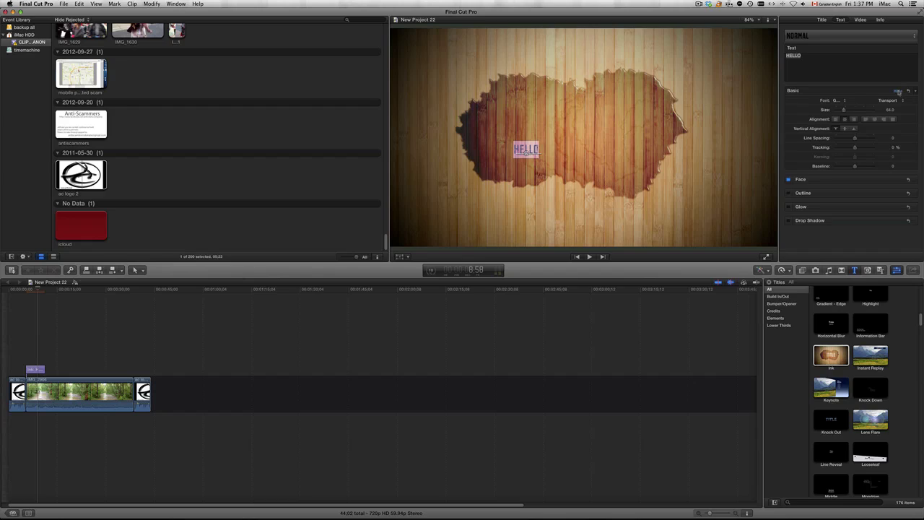
left_click(898, 91)
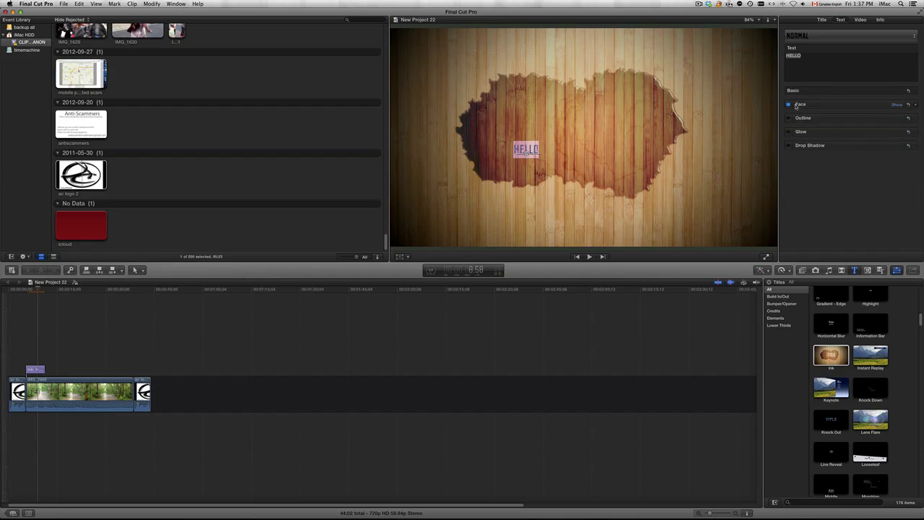
Look through the Face, Outline and Glow settings without changing them.
left_click(897, 106)
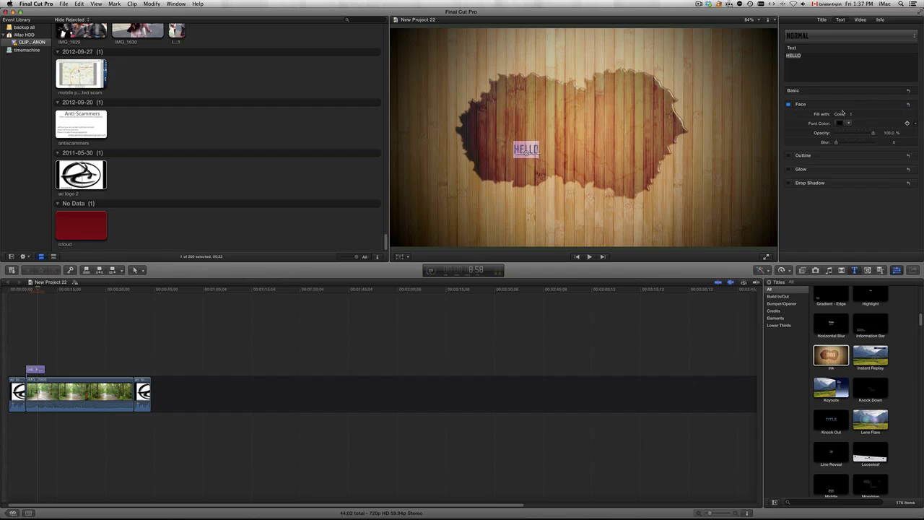
left_click(840, 123)
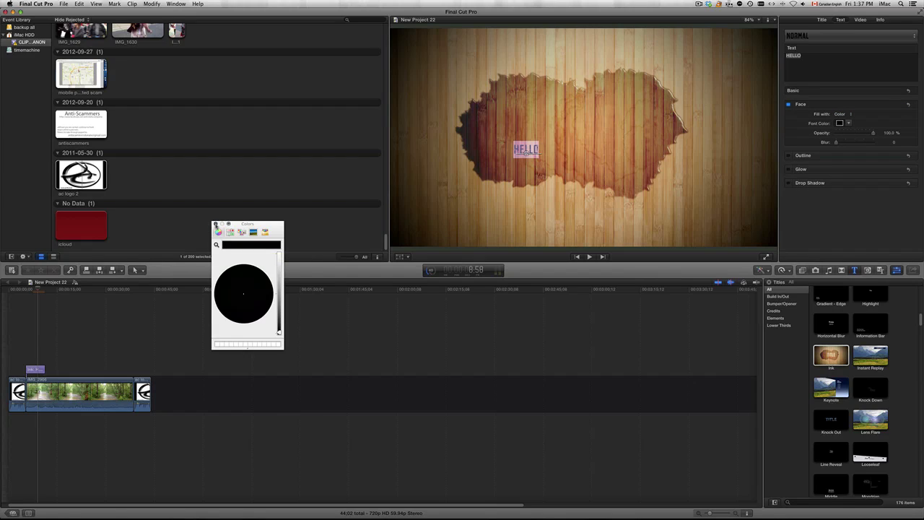
left_click(215, 225)
left_click(899, 105)
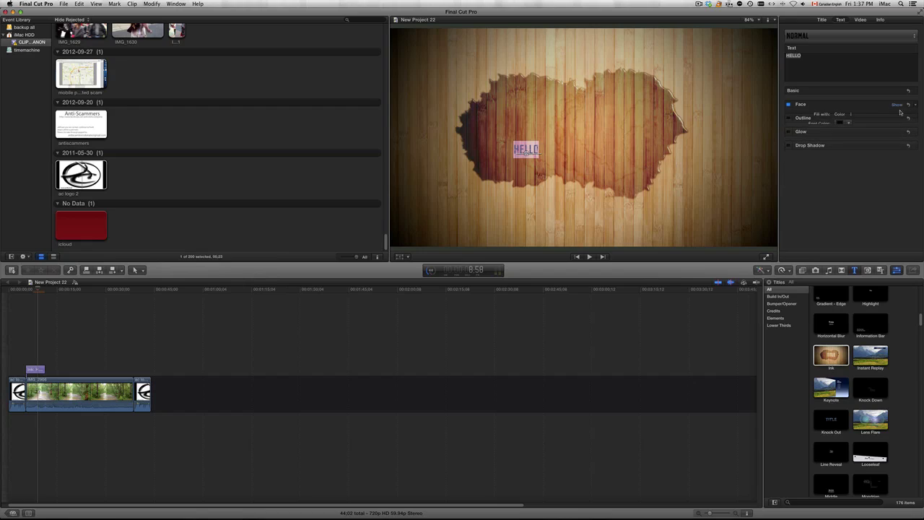
left_click(899, 119)
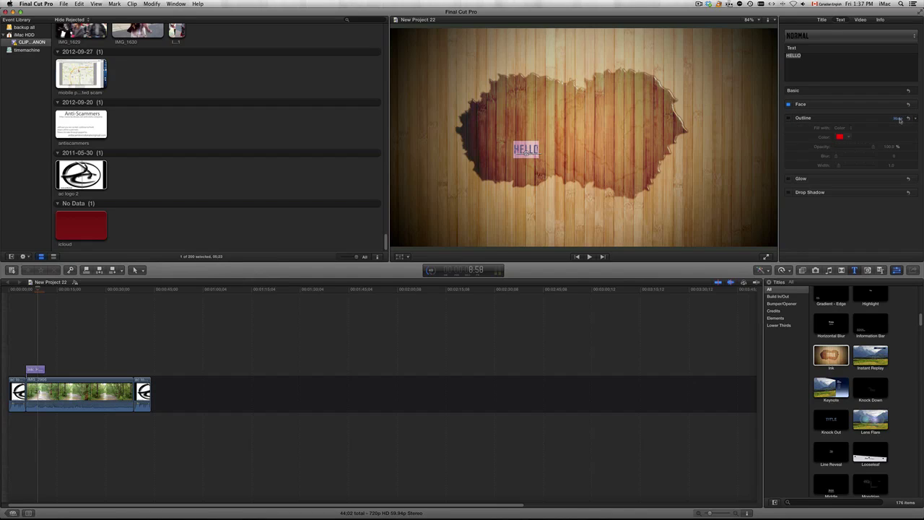
left_click(899, 119)
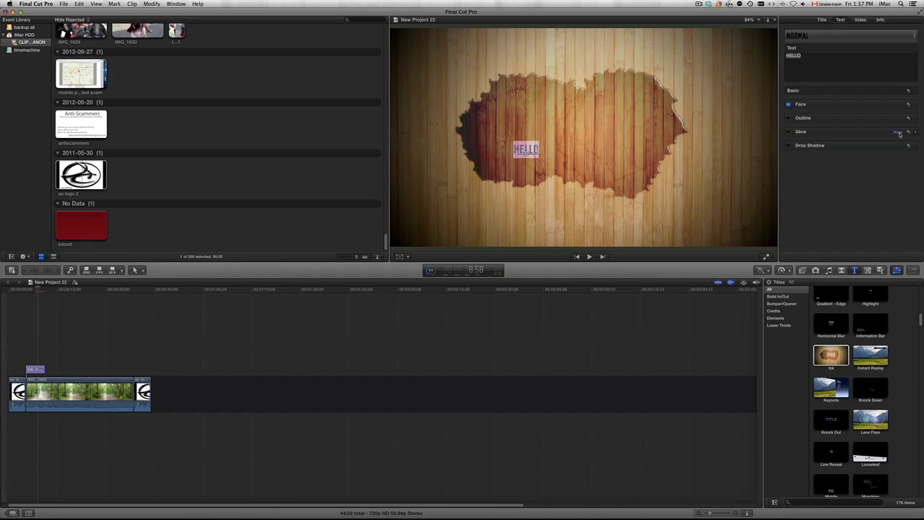
left_click(898, 132)
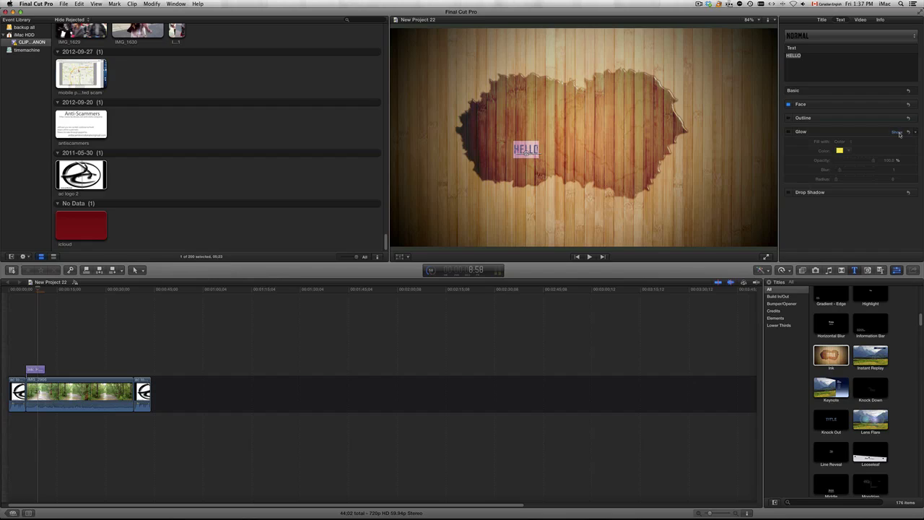
left_click(899, 133)
Enable the drop shadow with blur 4.4 and distance 75.
left_click(899, 146)
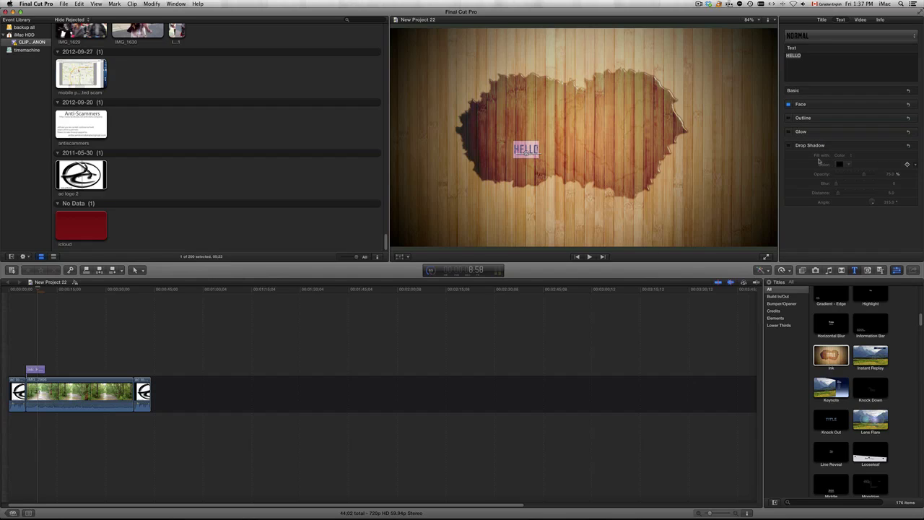
left_click(789, 146)
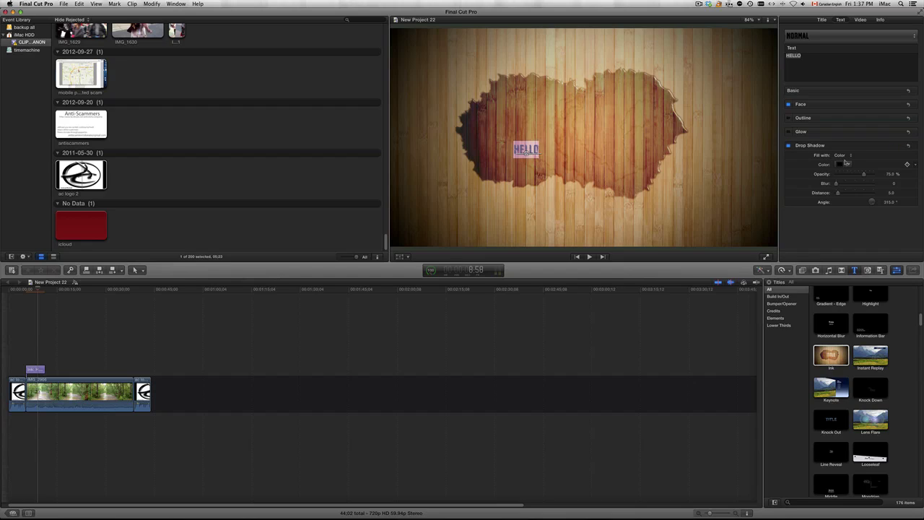
left_click_drag(837, 184, 859, 193)
left_click(866, 194)
Raise the HELLO text size to 225, then reselect the title clip.
left_click(897, 90)
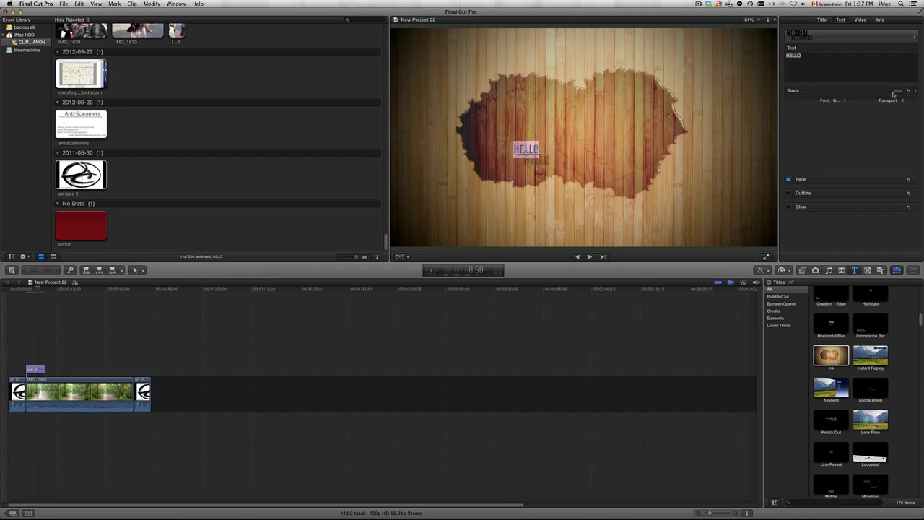
left_click_drag(845, 112, 865, 112)
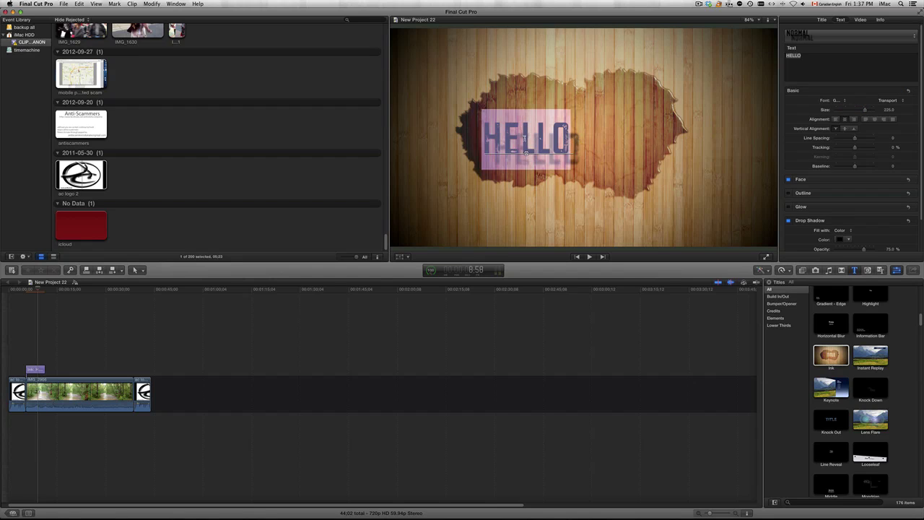
left_click(34, 352)
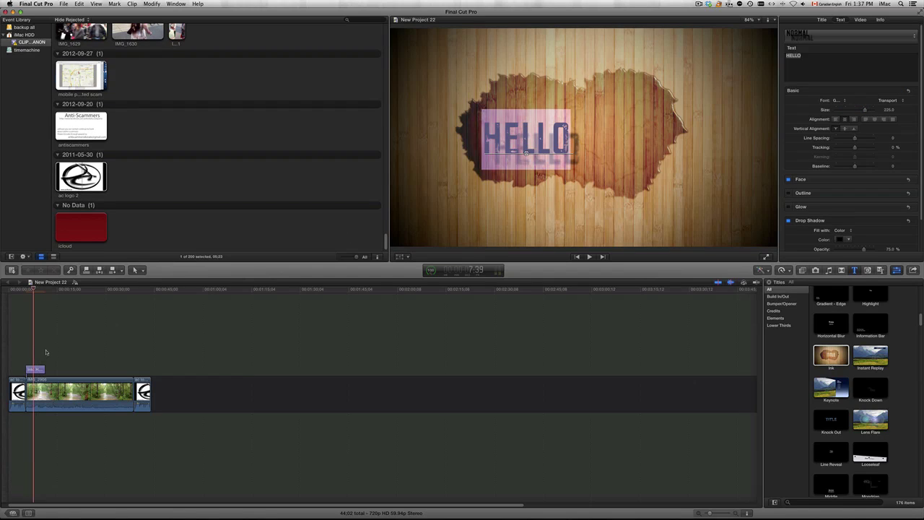
left_click(34, 353)
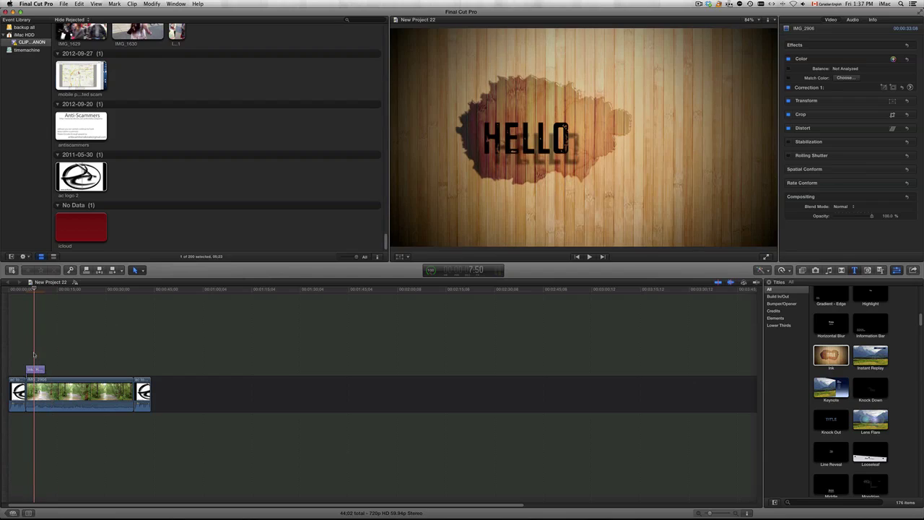
left_click(565, 157)
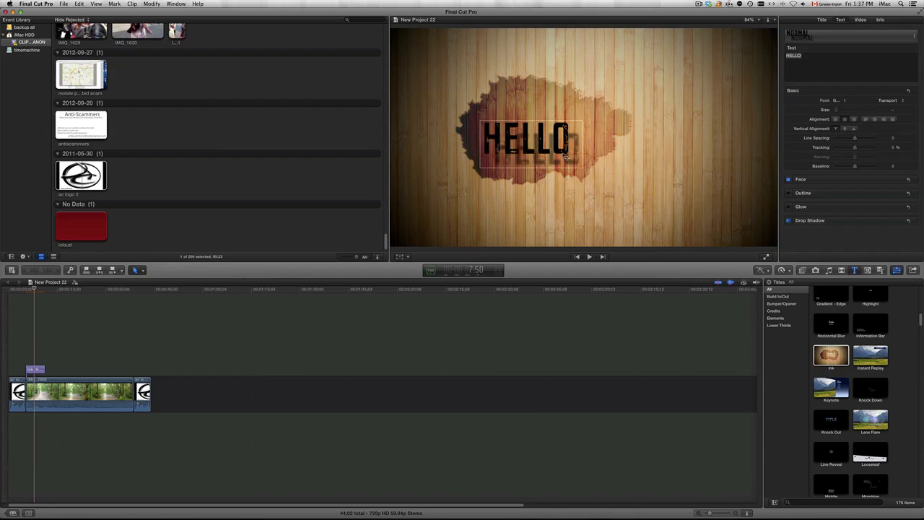